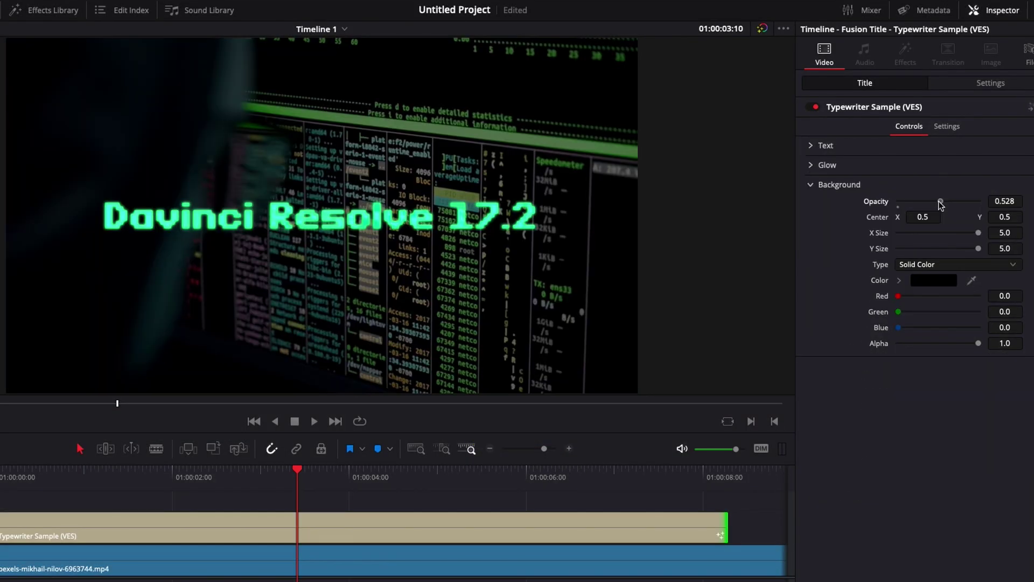
# Play the finished green 'Davinci Resolve 17.2' title from the start of the timeline.
pyautogui.press('Home')
pyautogui.press('space')
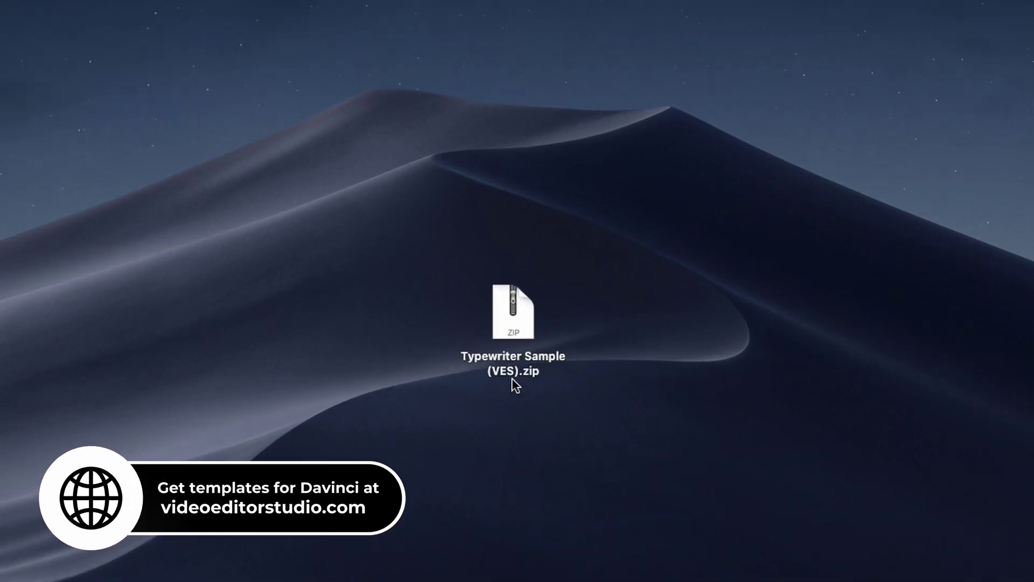
# Unzip the Typewriter Sample (VES) download and check its Fonts folder.
pyautogui.click(511, 309)
pyautogui.doubleClick(510, 309)
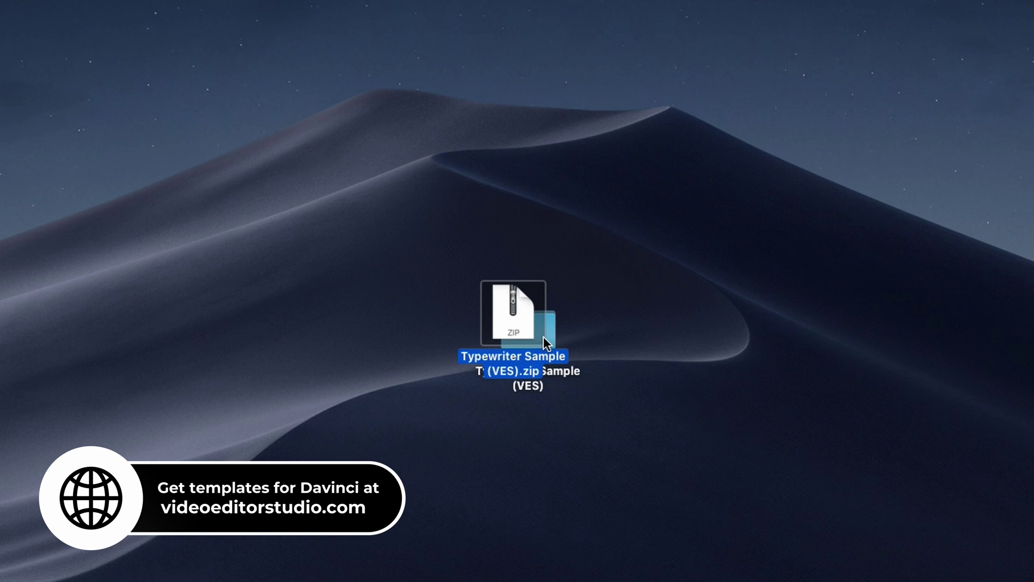
pyautogui.doubleClick(634, 319)
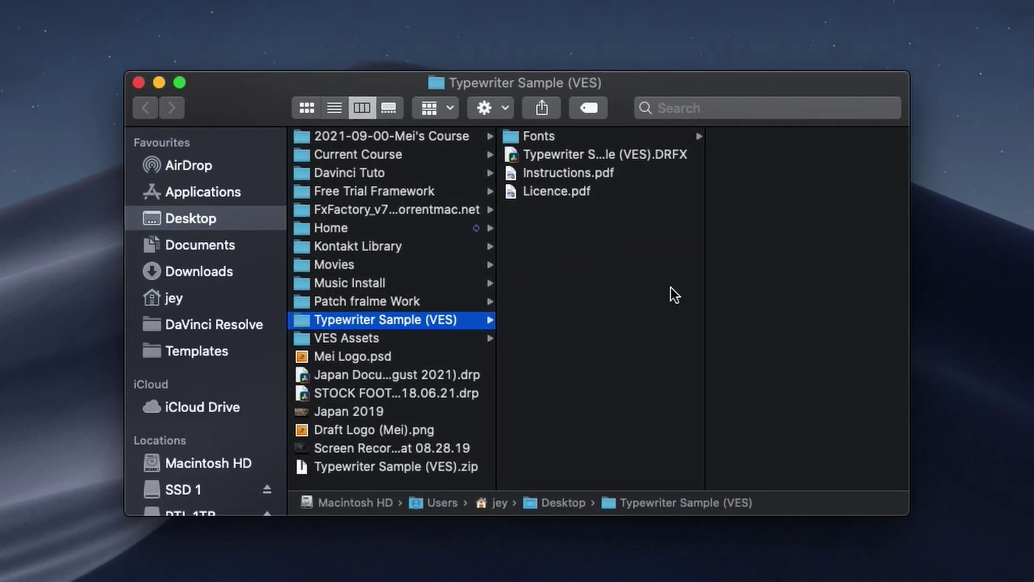
pyautogui.click(545, 135)
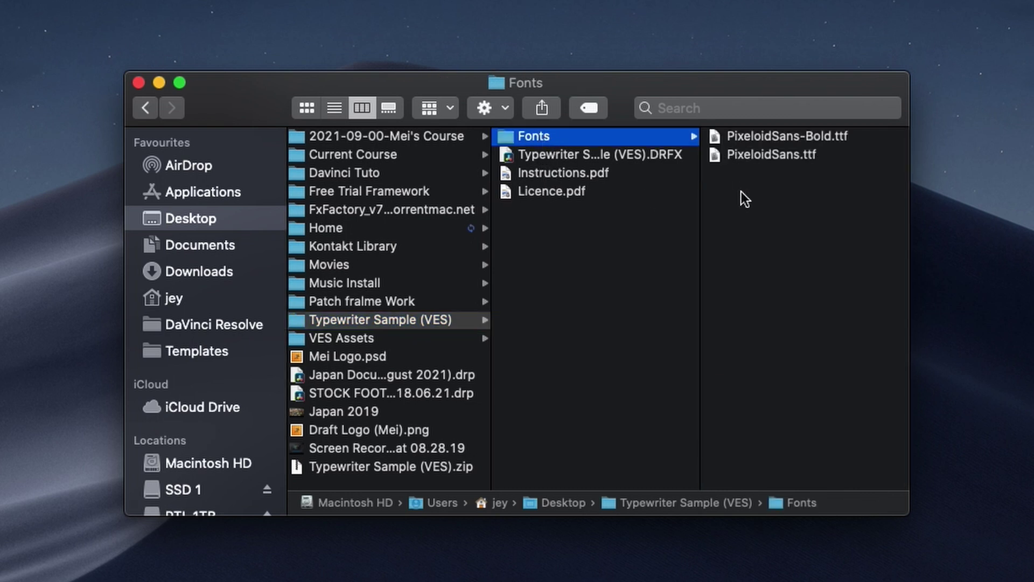
# Install the Typewriter Sample (VES) .DRFX template bundle into Resolve.
pyautogui.click(635, 154)
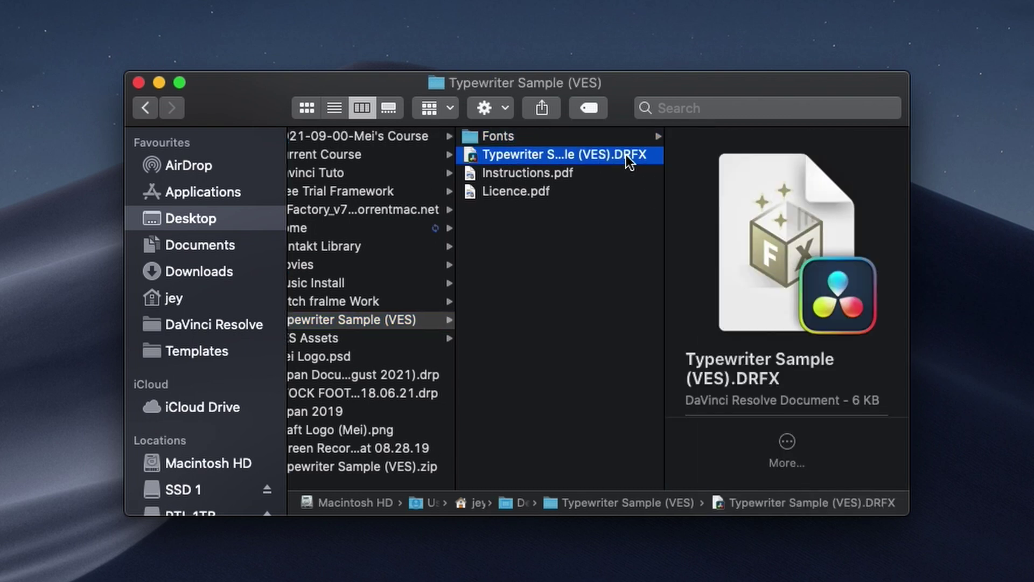
pyautogui.doubleClick(563, 153)
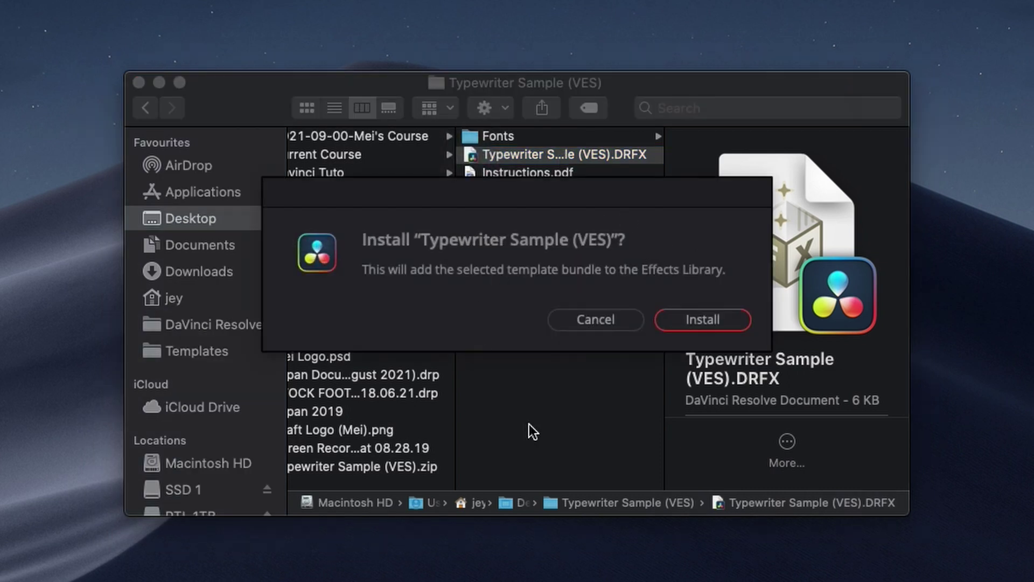
pyautogui.click(713, 320)
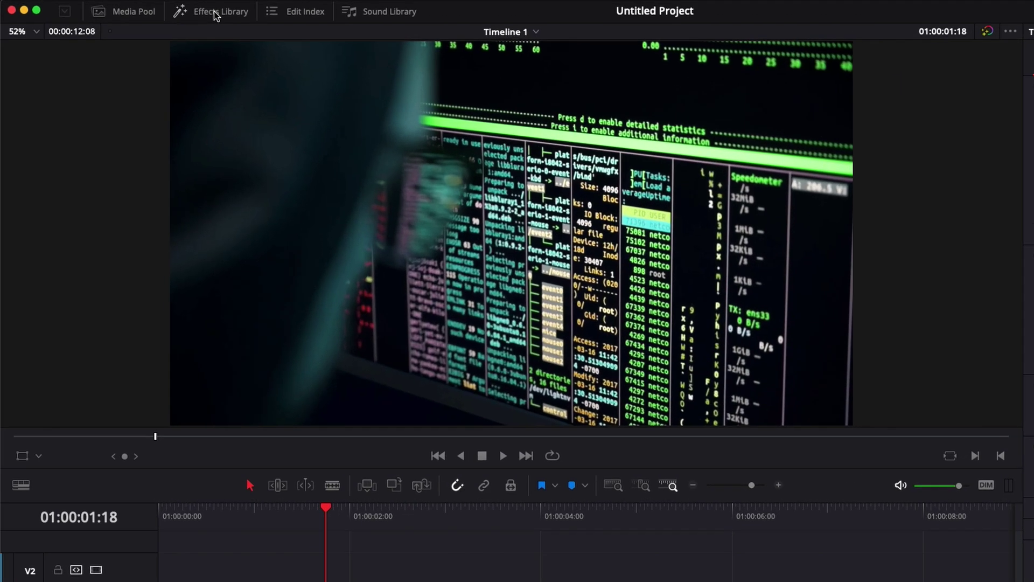
# Filter the Effects Library titles with 'typ' to list Typewriter Sample (VES).
pyautogui.click(169, 13)
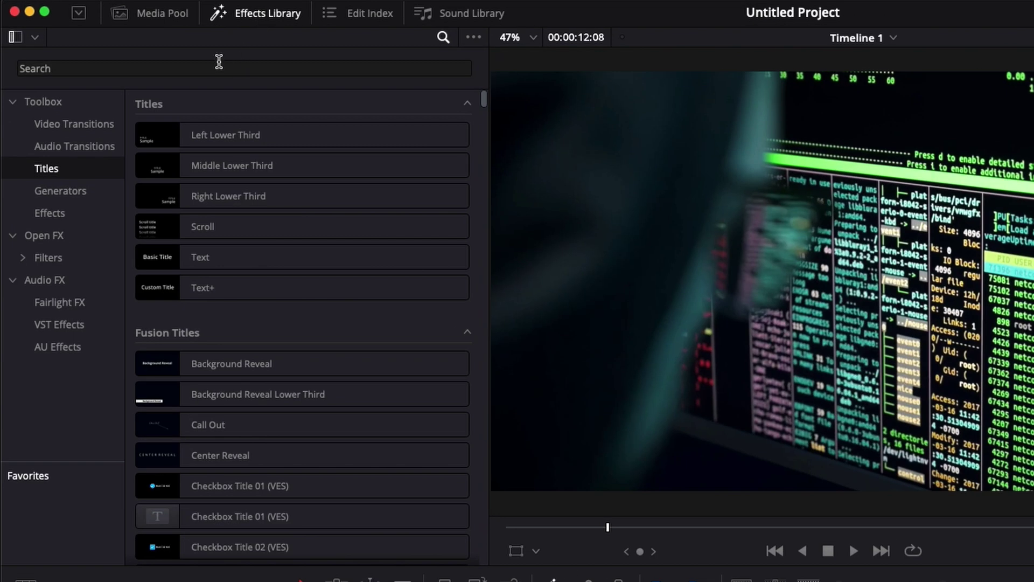
pyautogui.click(70, 69)
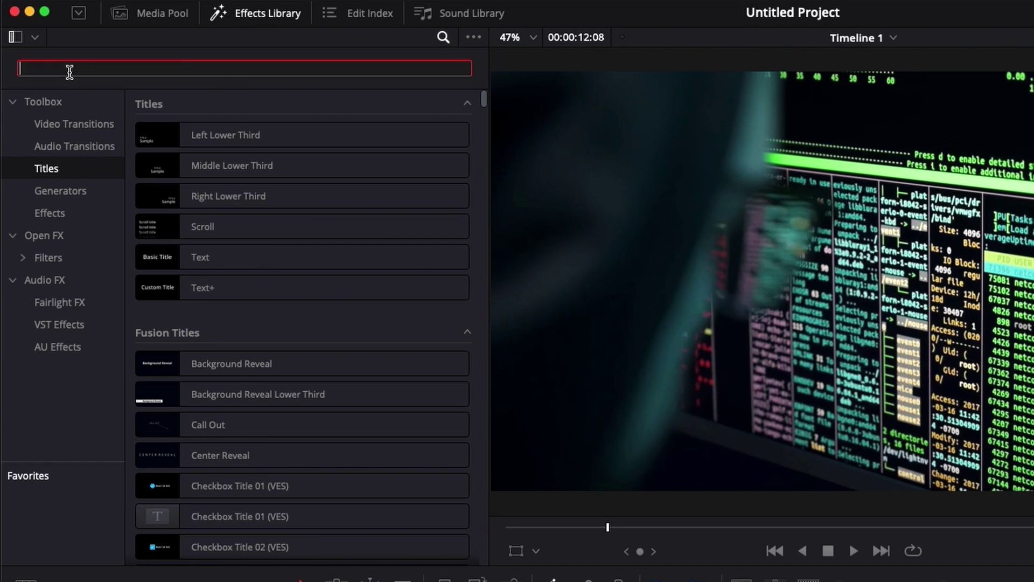
pyautogui.write('typ')
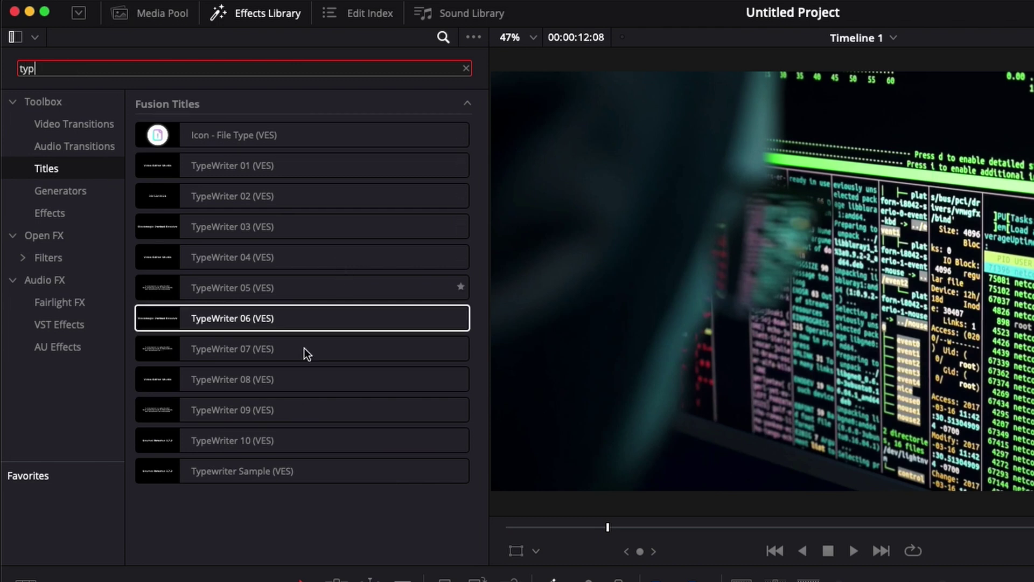
pyautogui.click(243, 471)
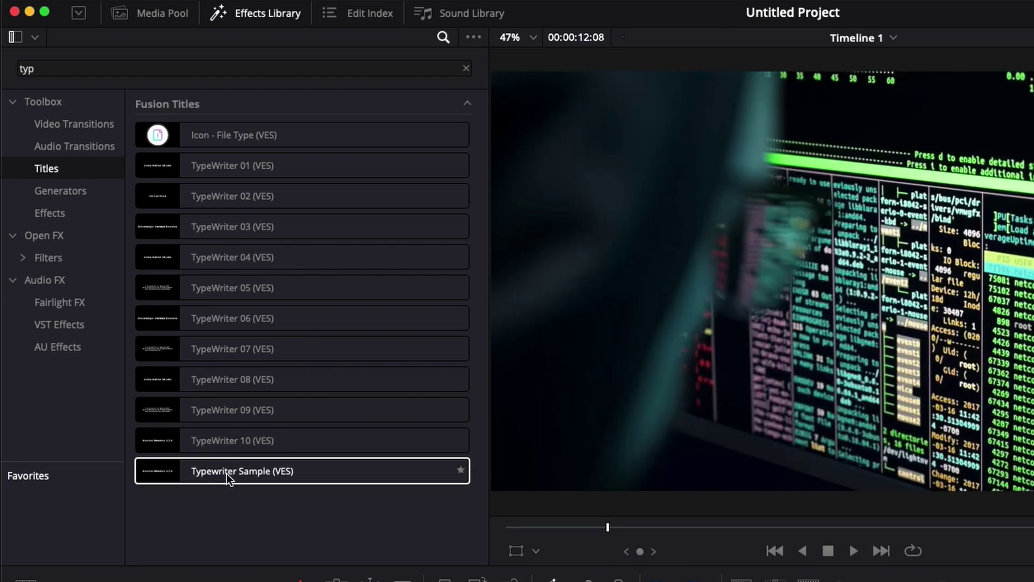
# Place Typewriter Sample (VES) on track V2, extend it to about 8 seconds, and play from the start.
pyautogui.moveTo(220, 470); pyautogui.dragTo(156, 498)
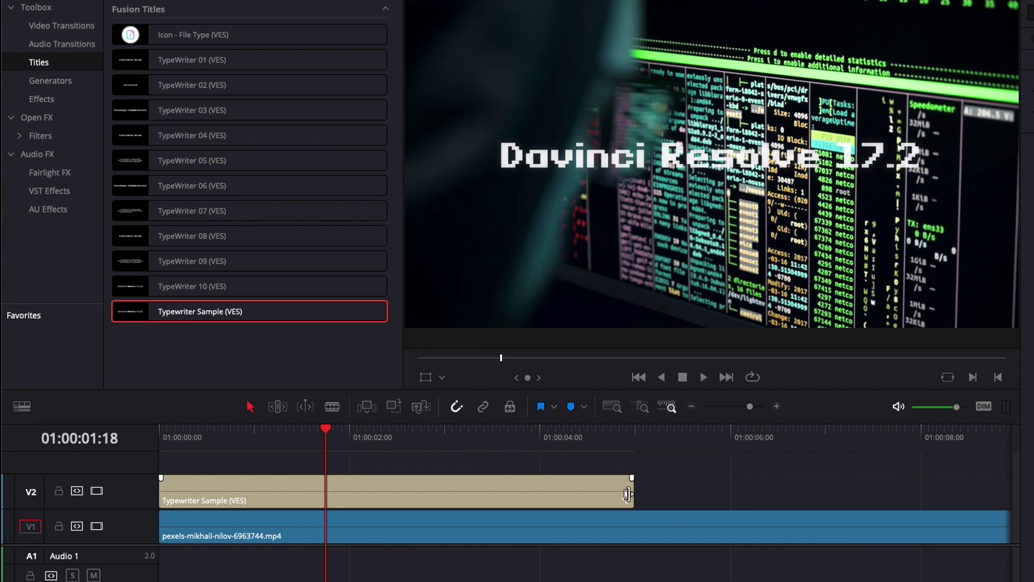
pyautogui.moveTo(633, 495); pyautogui.dragTo(947, 494)
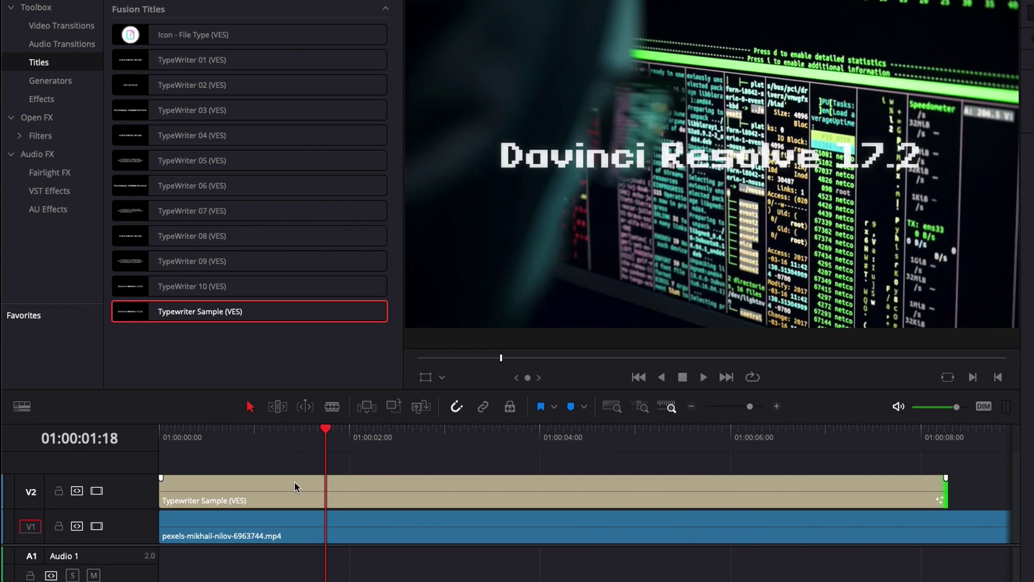
pyautogui.click(230, 441)
pyautogui.moveTo(231, 440); pyautogui.dragTo(161, 439)
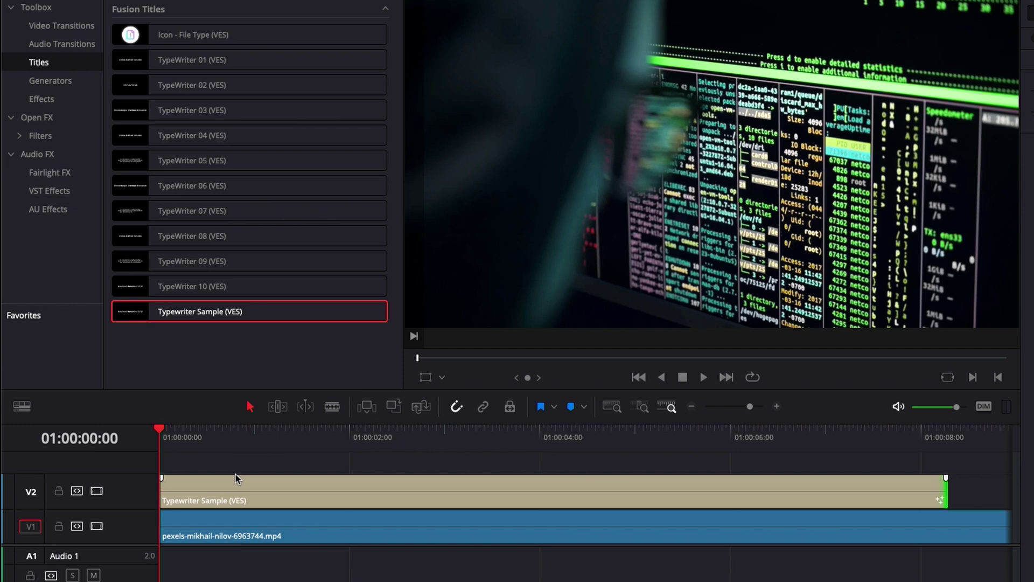
pyautogui.press('space')
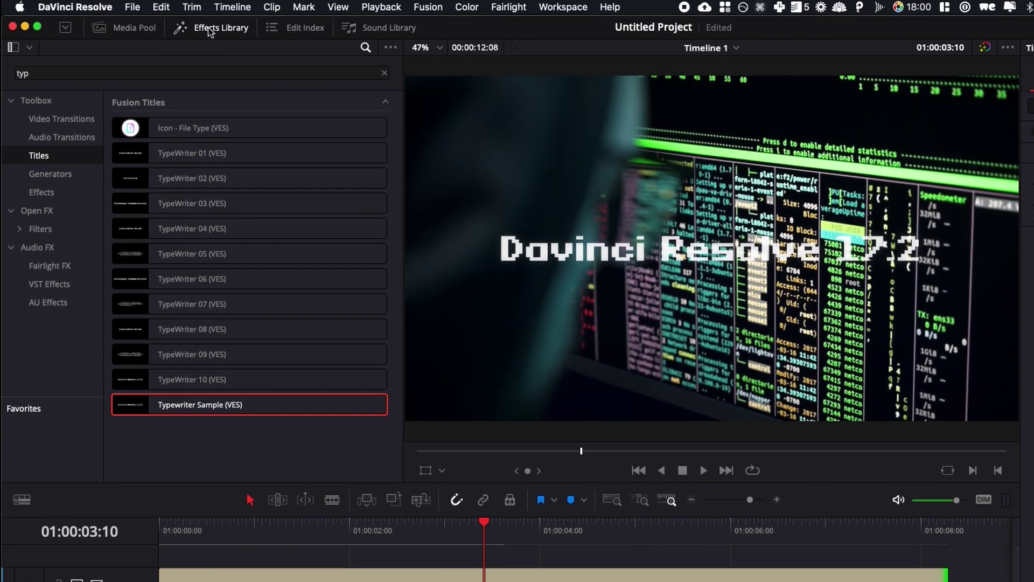
# Close the Effects Library and expand the title's Glow and Background sections in the Inspector.
pyautogui.click(212, 28)
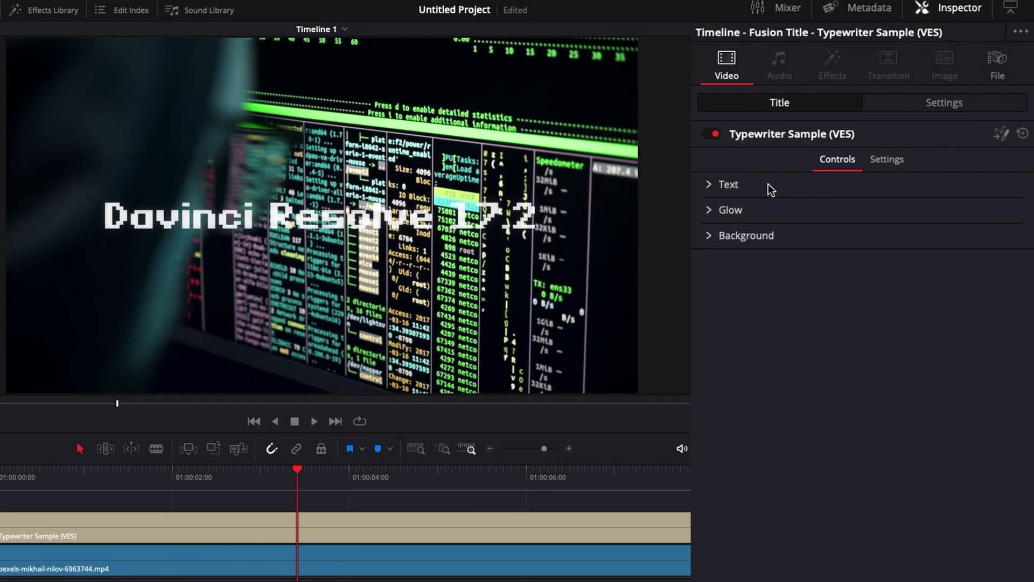
pyautogui.click(709, 187)
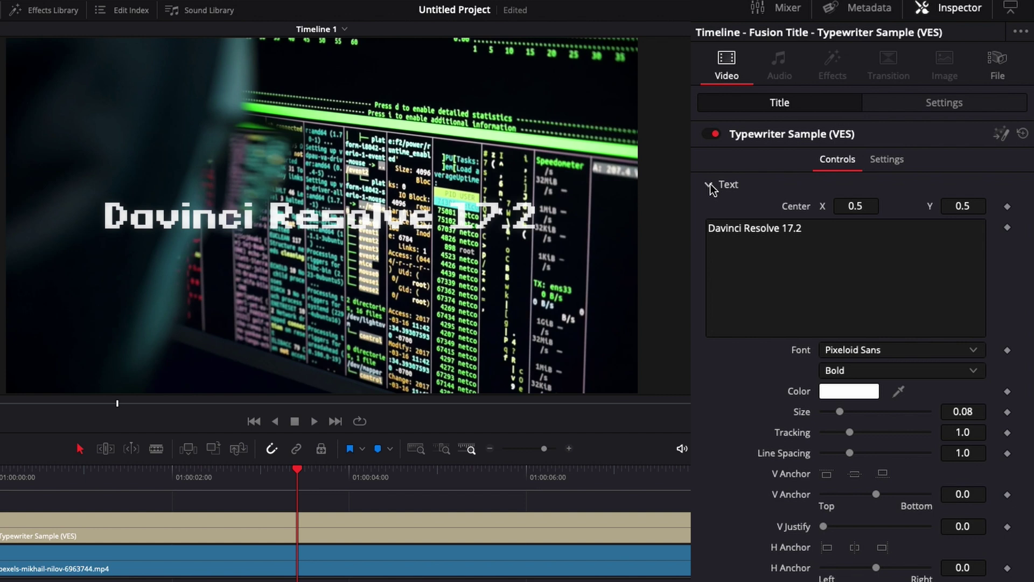
pyautogui.click(708, 185)
pyautogui.click(709, 209)
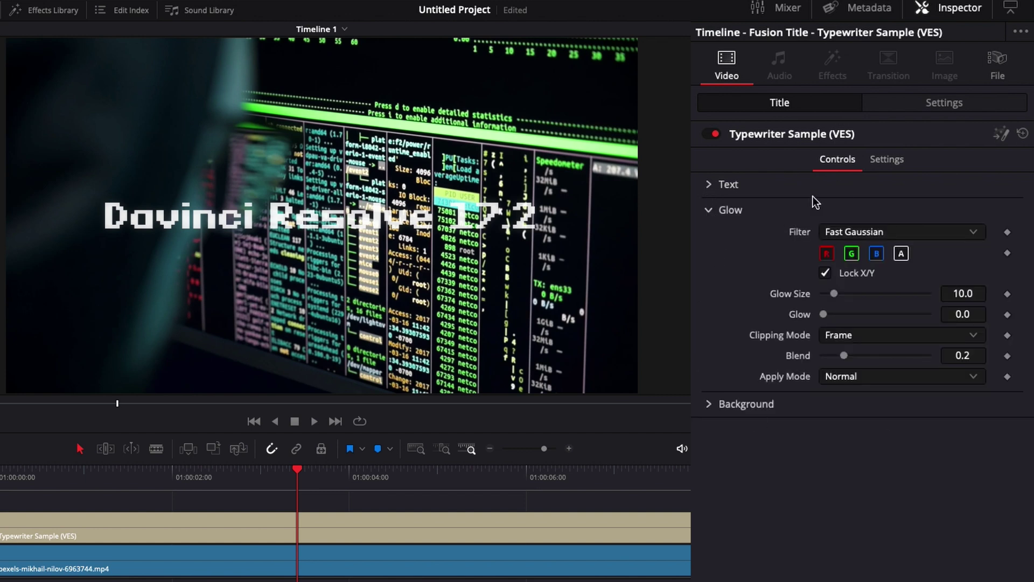
pyautogui.click(710, 405)
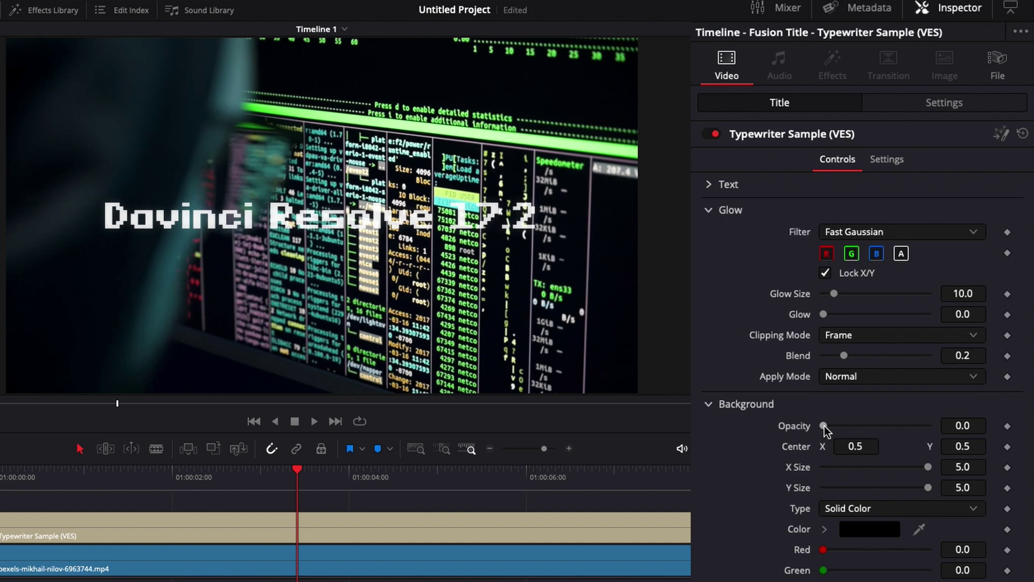
# Set the background opacity to 0.535 and change its colour from green to black.
pyautogui.moveTo(824, 427); pyautogui.dragTo(881, 439)
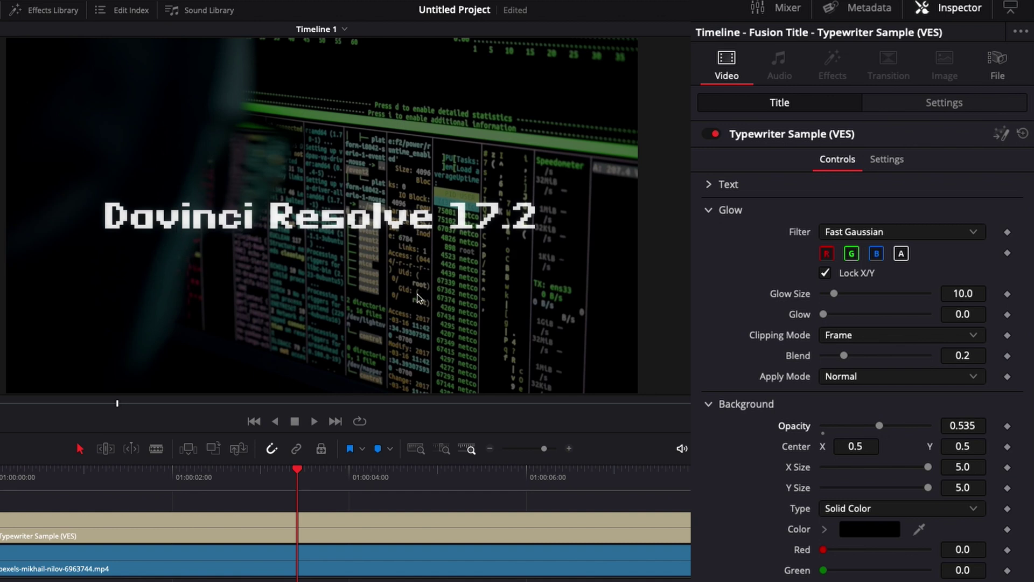
pyautogui.click(861, 529)
pyautogui.click(114, 324)
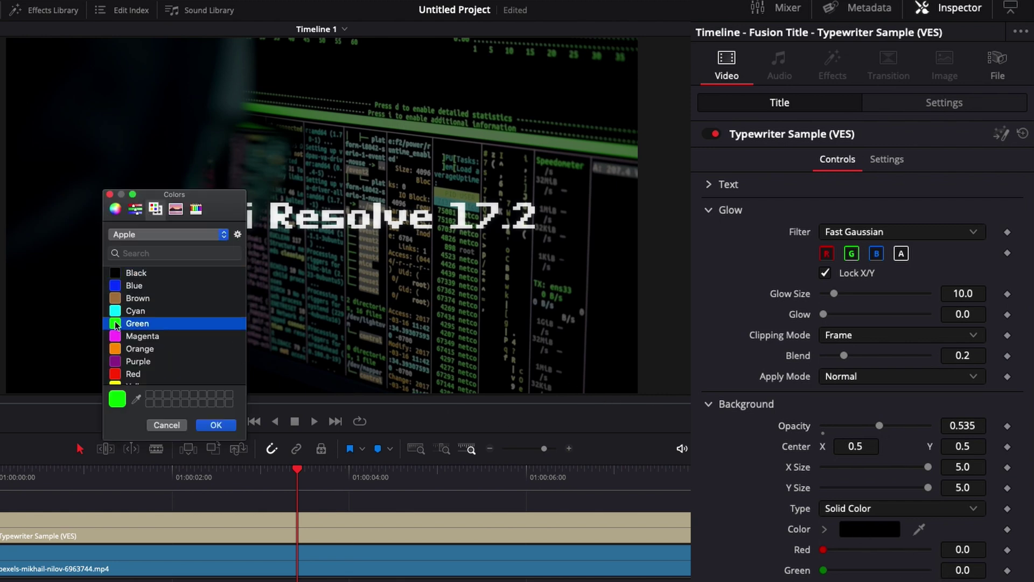
pyautogui.click(216, 424)
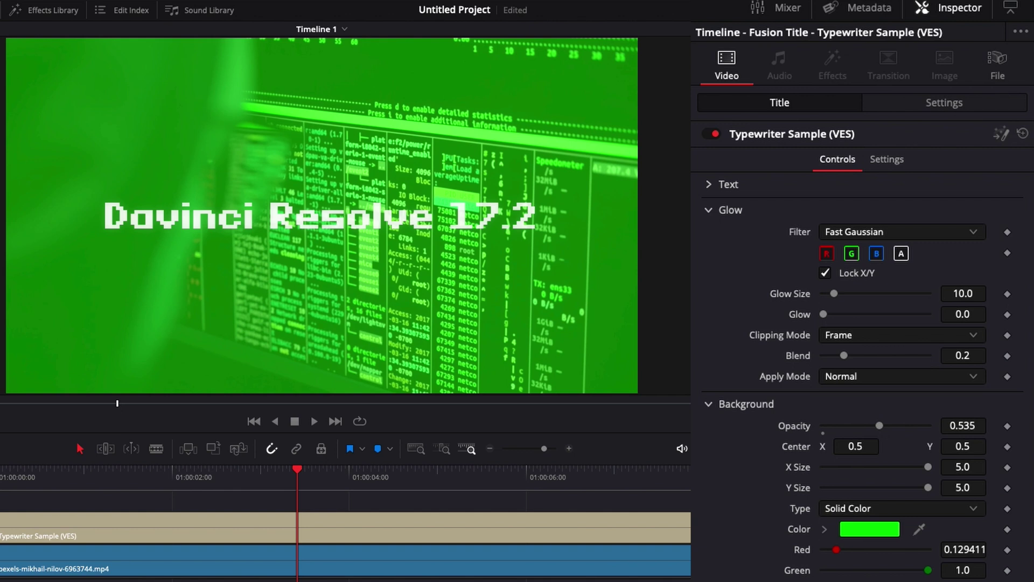
pyautogui.click(873, 532)
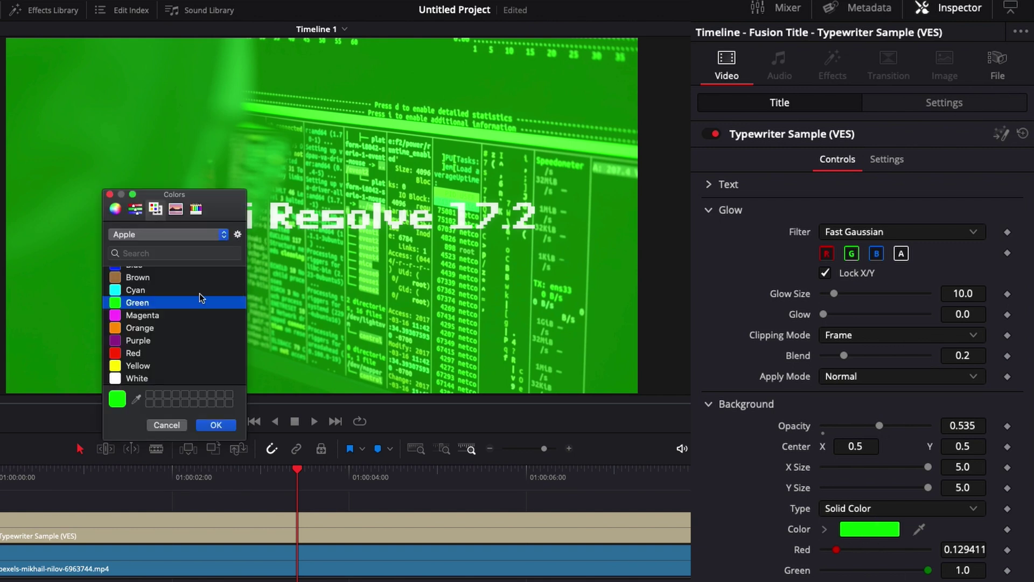
pyautogui.scroll(2, 202, 294)
pyautogui.click(118, 275)
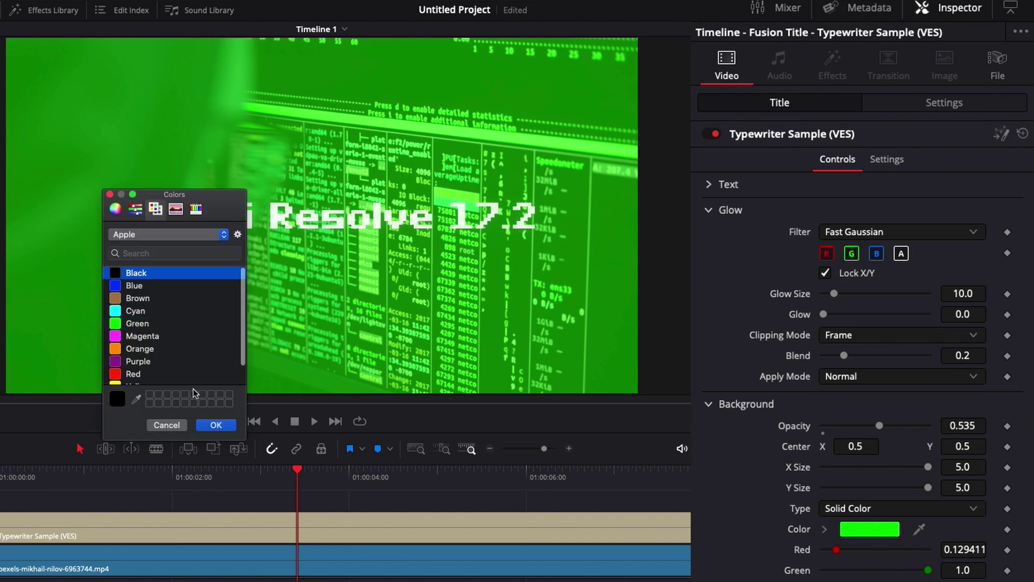
pyautogui.click(216, 424)
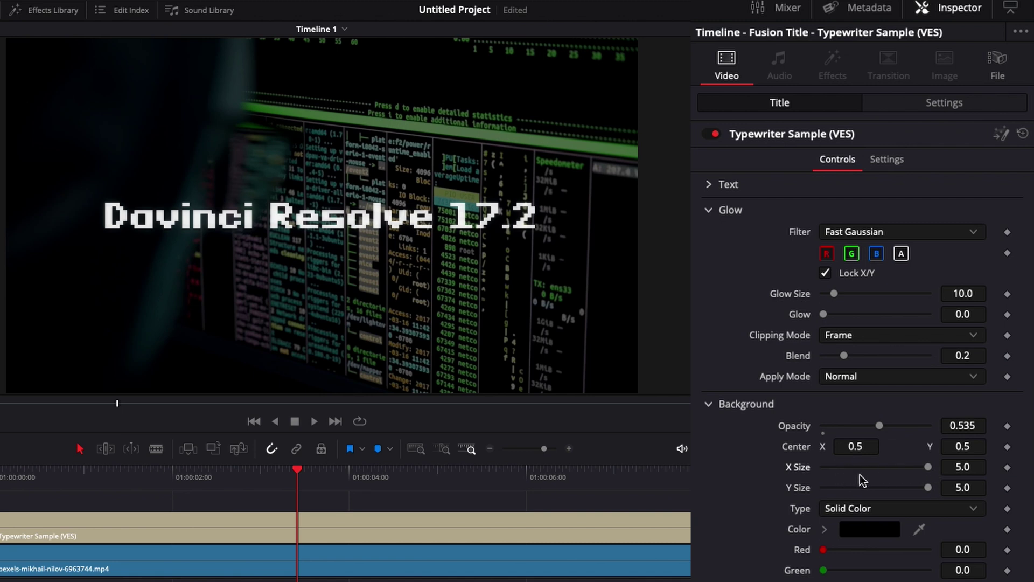
pyautogui.moveTo(928, 467)
pyautogui.mouseDown()
pyautogui.moveTo(826, 467)
pyautogui.moveTo(868, 467)
pyautogui.mouseUp()
pyautogui.moveTo(928, 487); pyautogui.dragTo(836, 489)
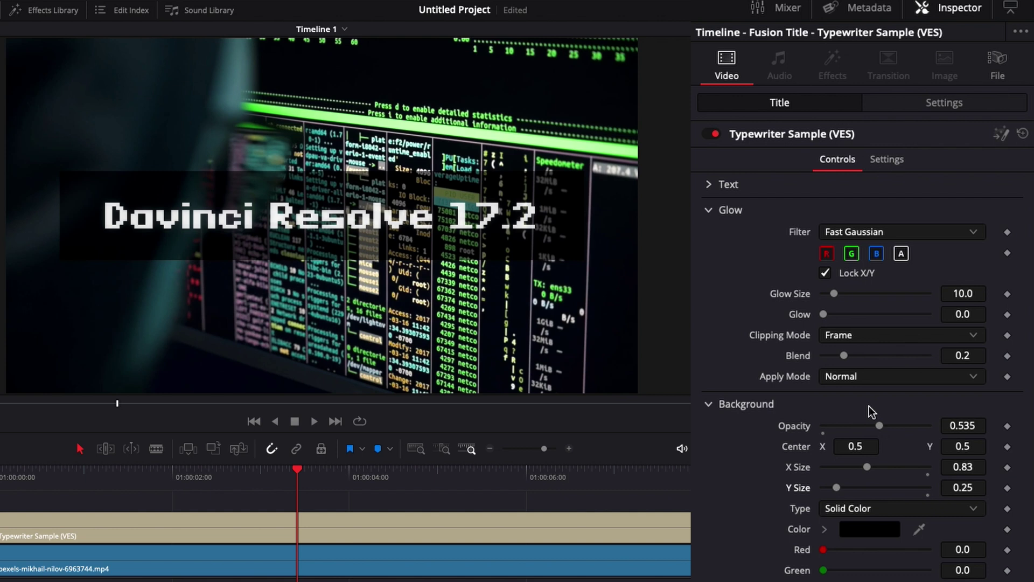
pyautogui.doubleClick(799, 467)
# Reset the background height and switch from Background and Glow to the Text settings.
pyautogui.doubleClick(800, 488)
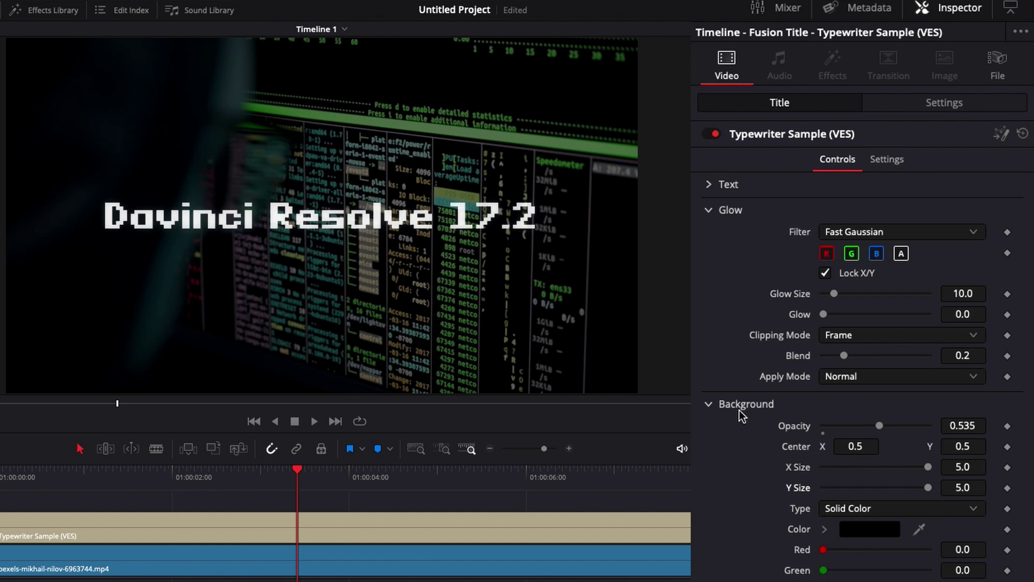
pyautogui.click(709, 404)
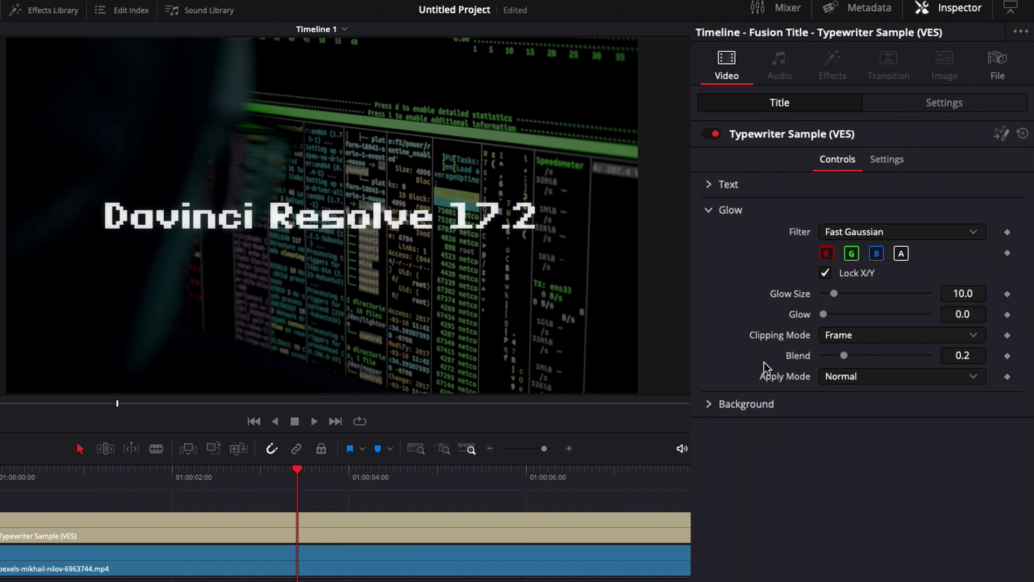
pyautogui.click(710, 211)
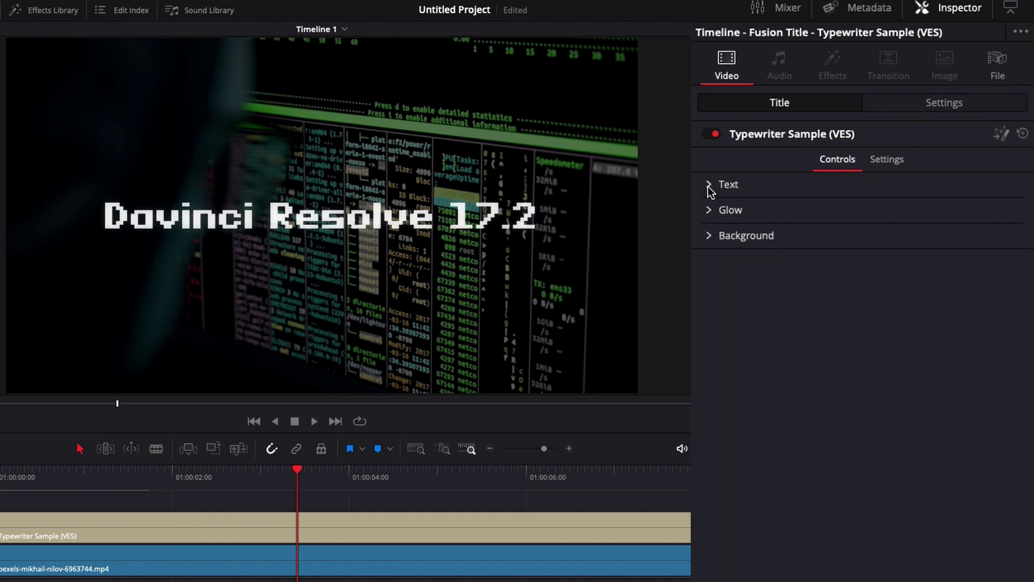
pyautogui.click(709, 187)
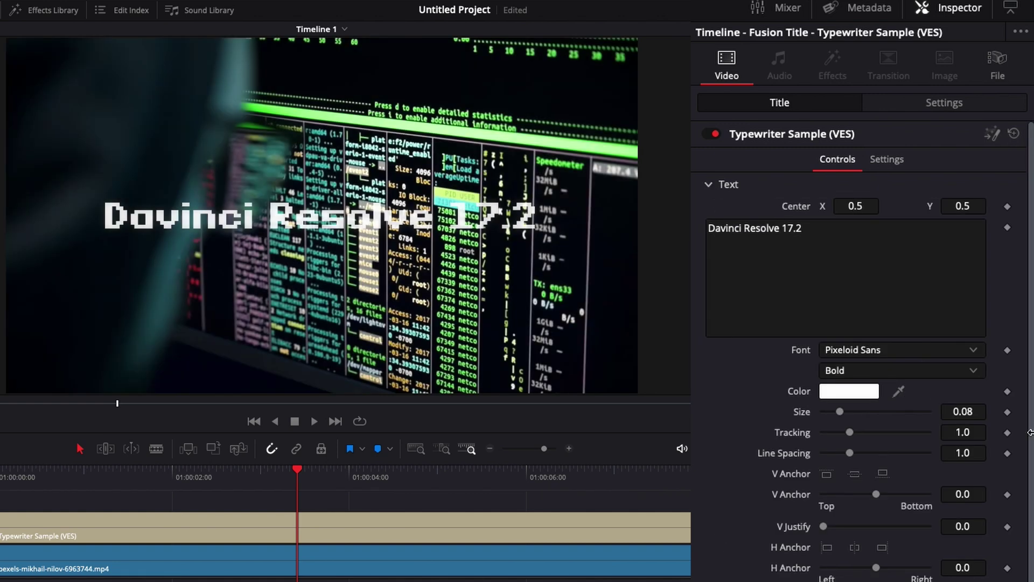
# Colour the title text with terminal green sampled from the footage, with red lowered.
pyautogui.click(855, 393)
pyautogui.click(137, 399)
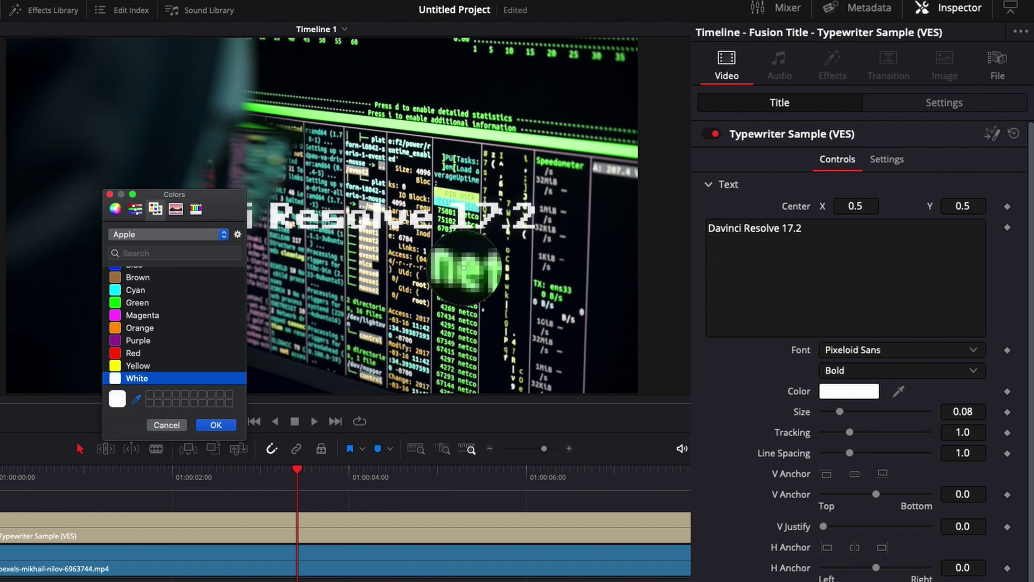
pyautogui.click(463, 268)
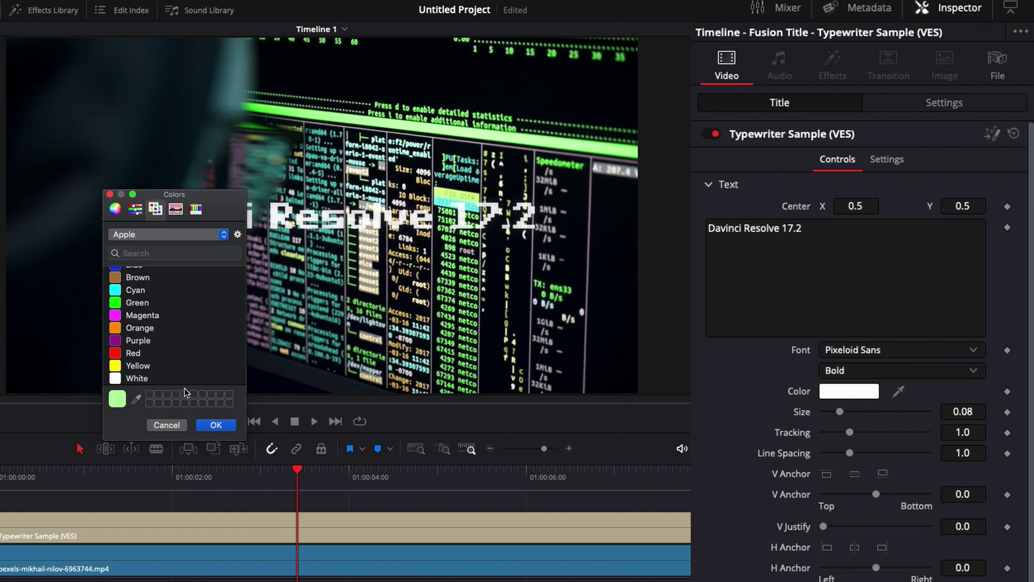
pyautogui.click(137, 210)
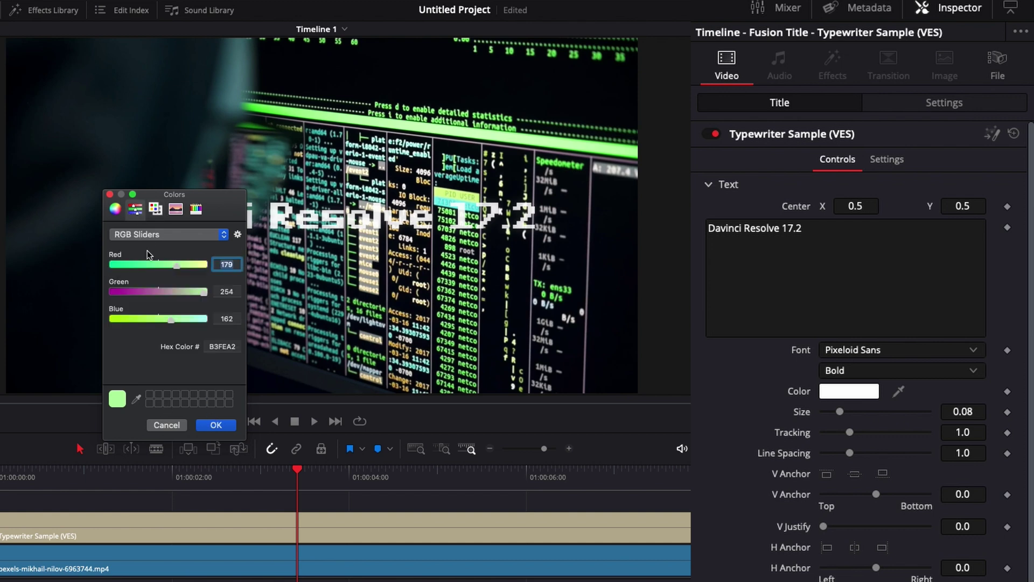
pyautogui.moveTo(180, 271); pyautogui.dragTo(132, 271)
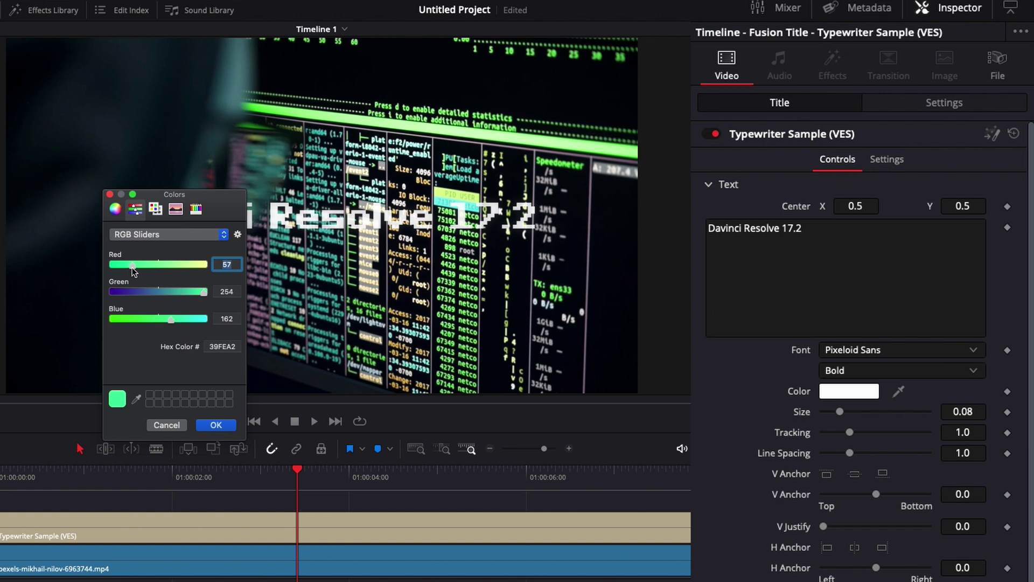
pyautogui.click(212, 425)
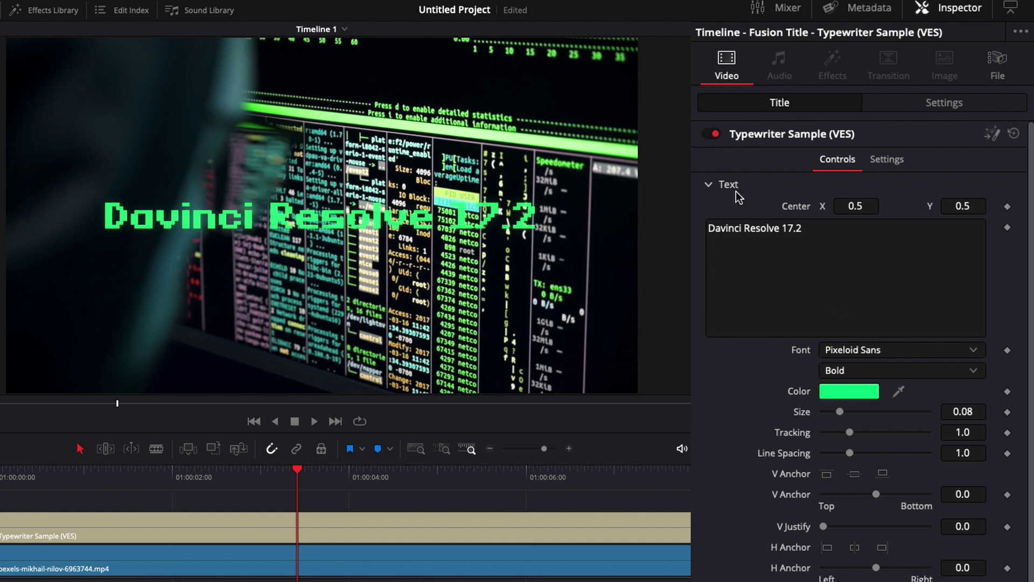
# Show Background instead of Text and set background opacity to about 0.362.
pyautogui.click(709, 185)
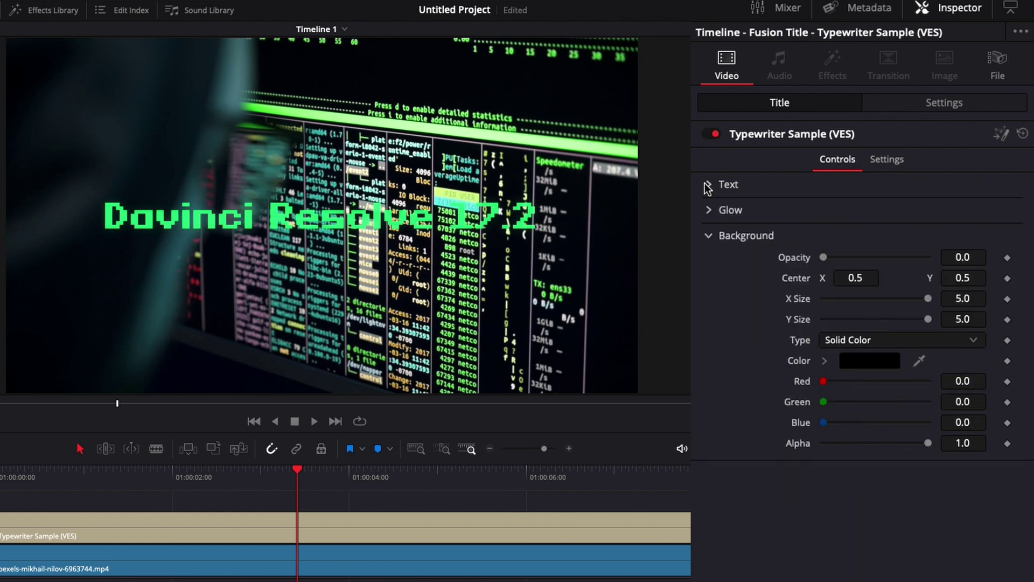
pyautogui.click(709, 236)
pyautogui.click(708, 235)
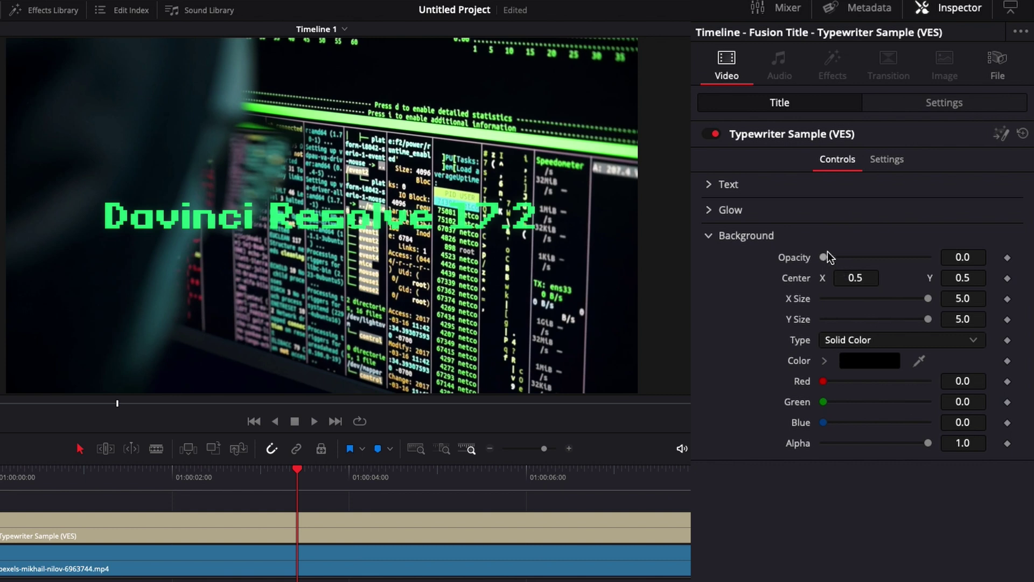
pyautogui.moveTo(822, 258); pyautogui.dragTo(864, 257)
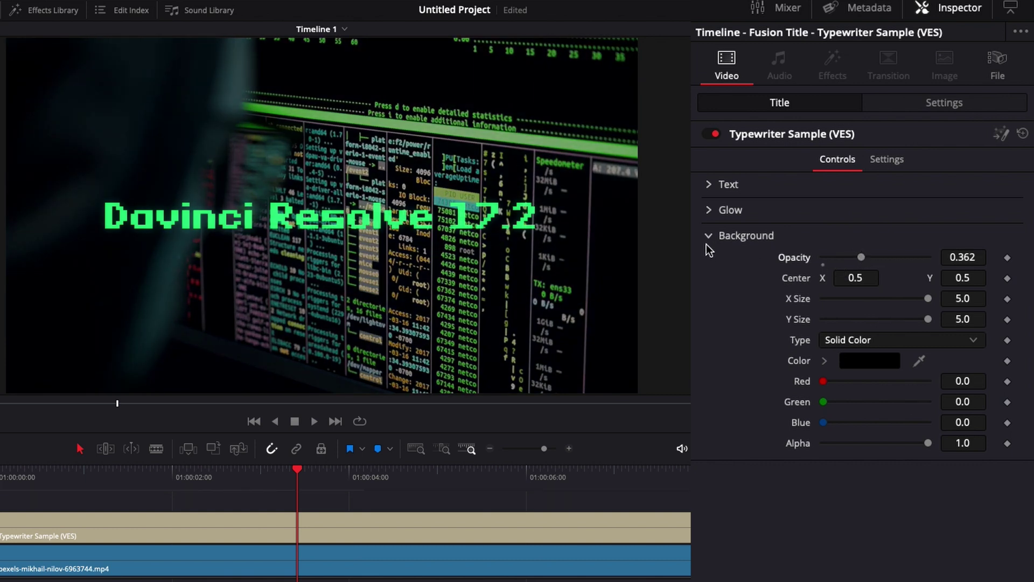
pyautogui.click(709, 238)
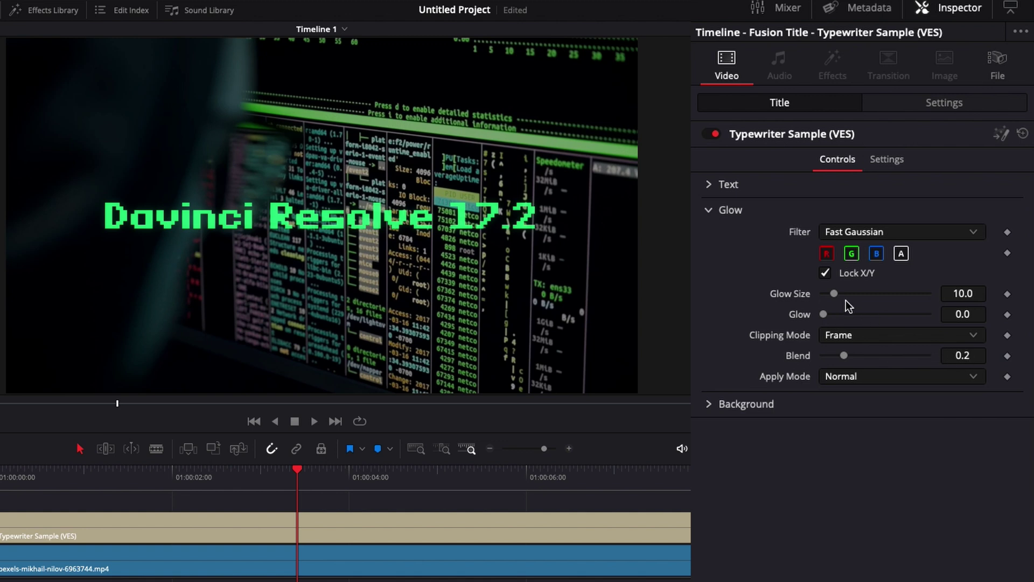
# Set Glow Size 3.9, Glow 0.512, Blend 0.78, and raise background opacity to 0.535.
pyautogui.moveTo(835, 294)
pyautogui.mouseDown()
pyautogui.moveTo(873, 295)
pyautogui.moveTo(857, 323)
pyautogui.moveTo(923, 327)
pyautogui.mouseUp()
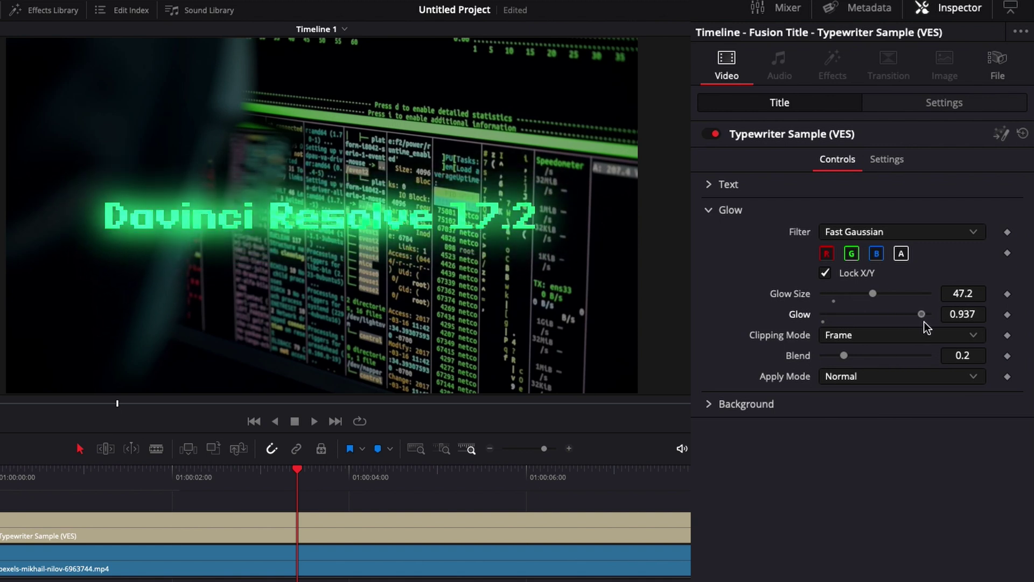
pyautogui.moveTo(855, 294); pyautogui.dragTo(829, 293)
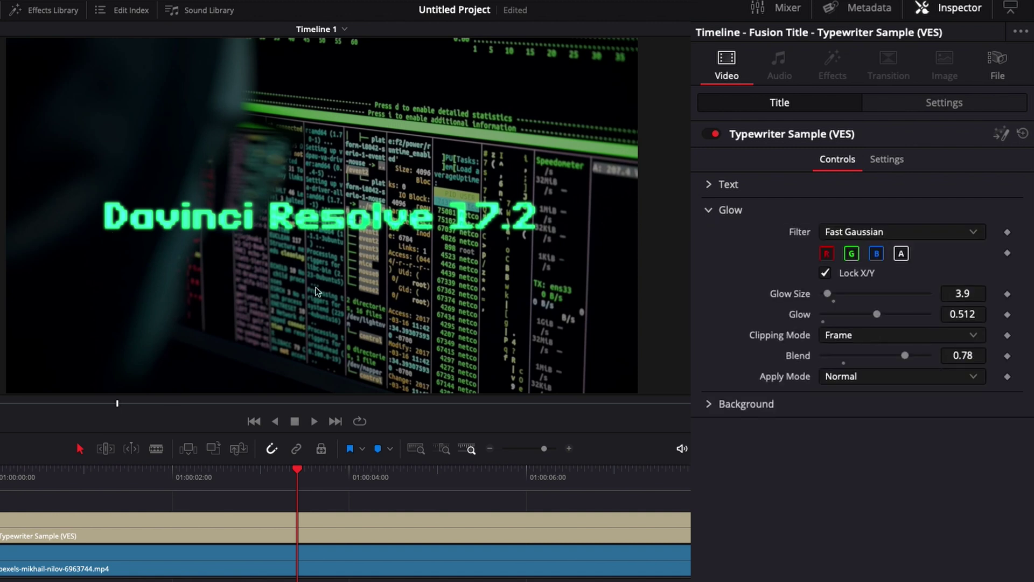
pyautogui.click(719, 213)
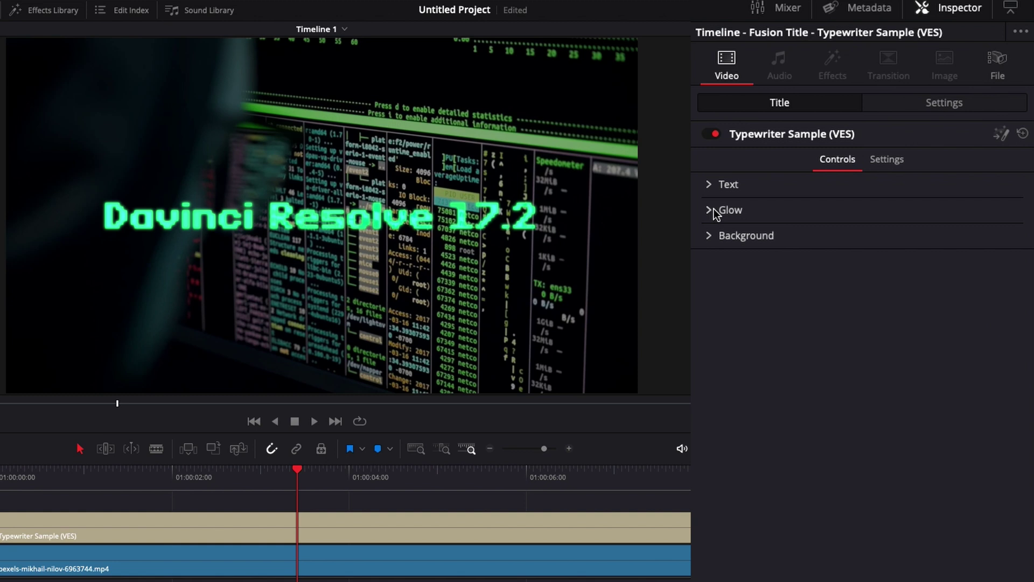
pyautogui.click(711, 239)
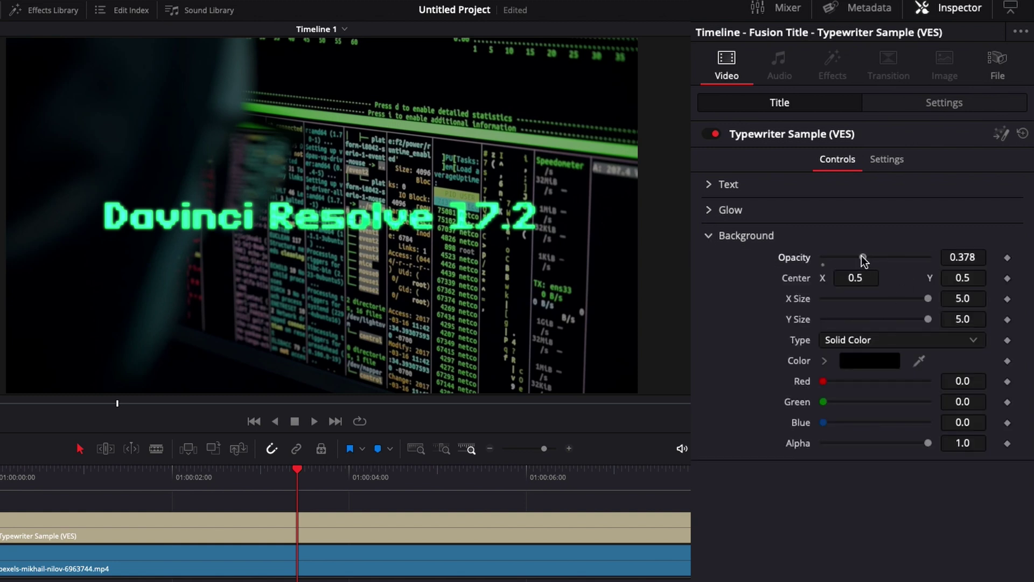
pyautogui.moveTo(863, 260); pyautogui.dragTo(878, 263)
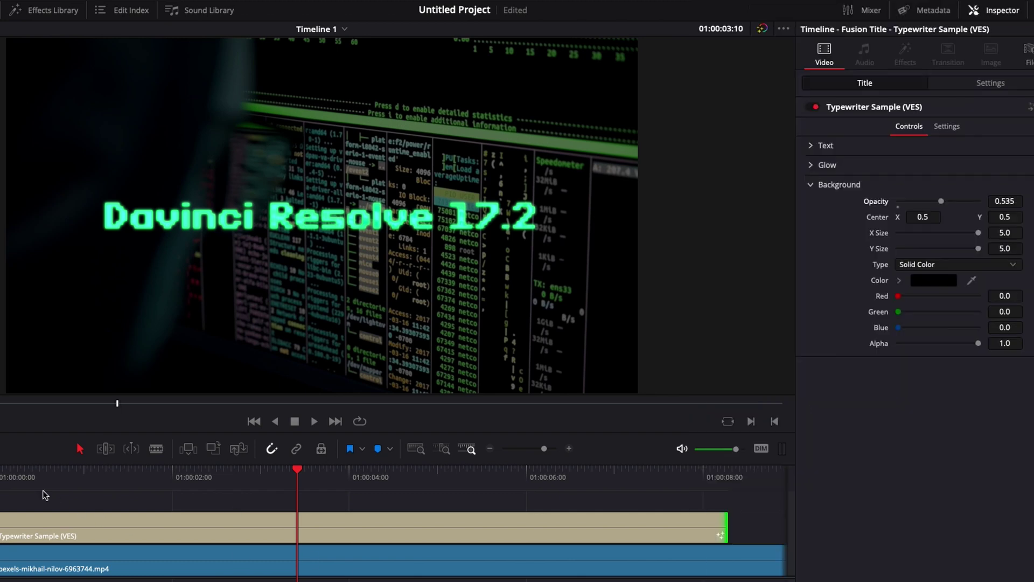
# Play the timeline from the start, then stop playback.
pyautogui.press('Home')
pyautogui.press('space')
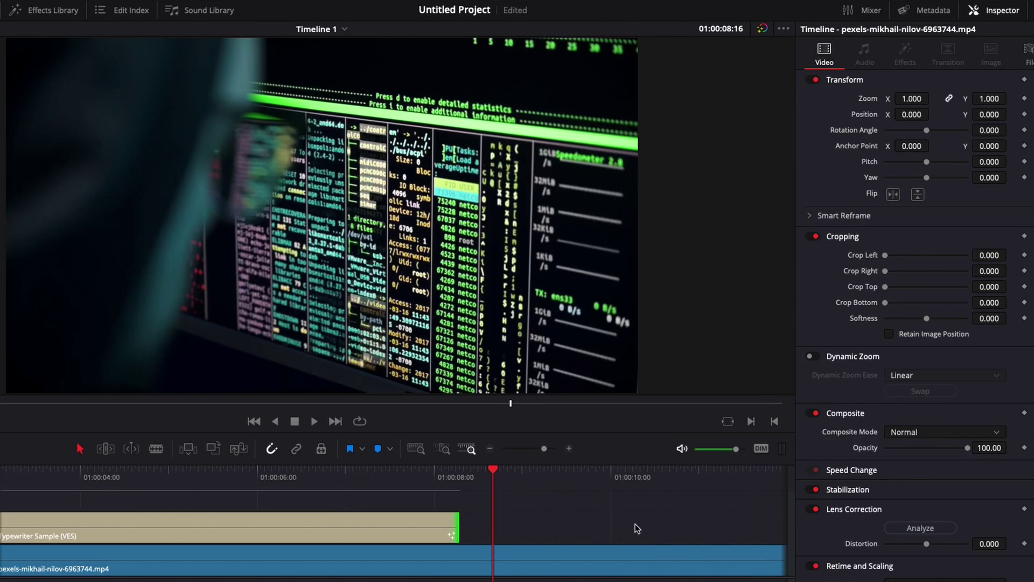
pyautogui.press('space')
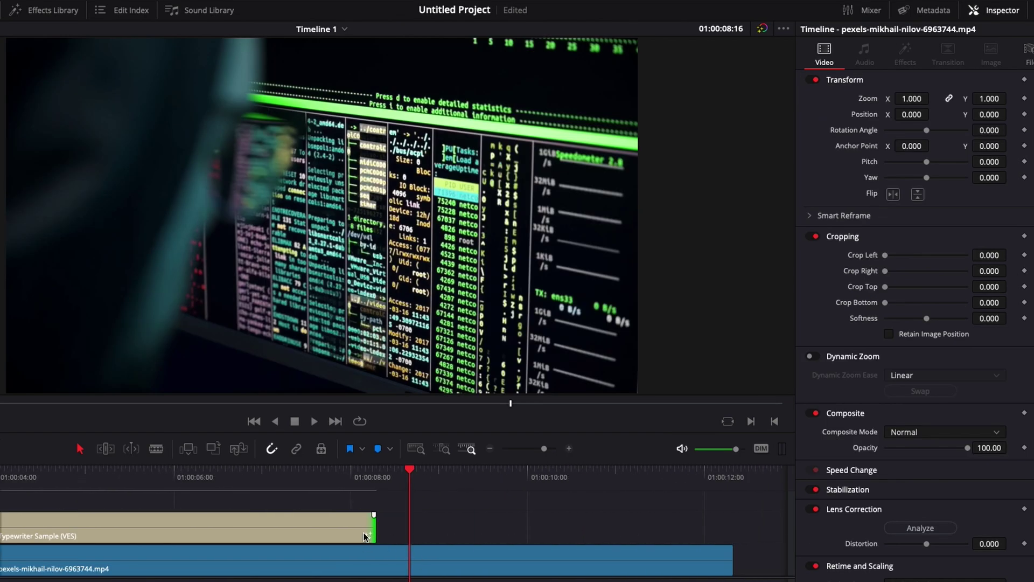
# Extend the title clip to about eleven seconds, preview its ending, and select it.
pyautogui.moveTo(364, 536); pyautogui.dragTo(623, 536)
pyautogui.click(535, 483)
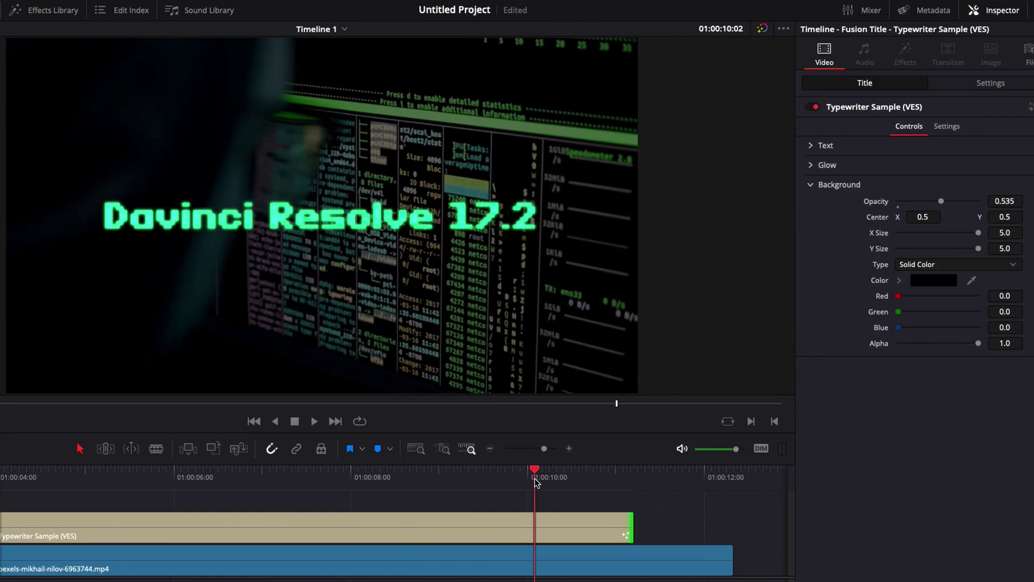
pyautogui.press('space')
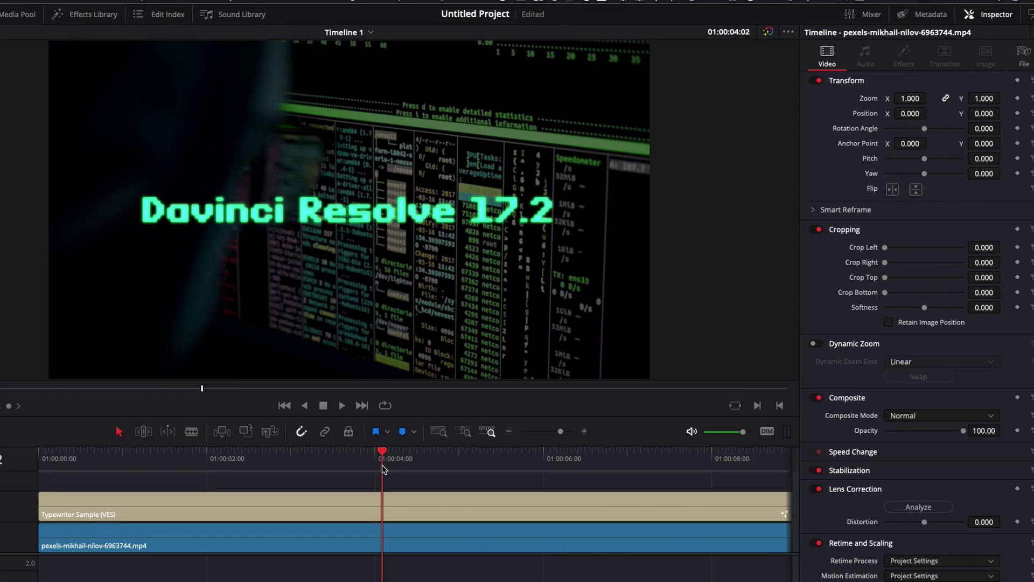
pyautogui.click(425, 461)
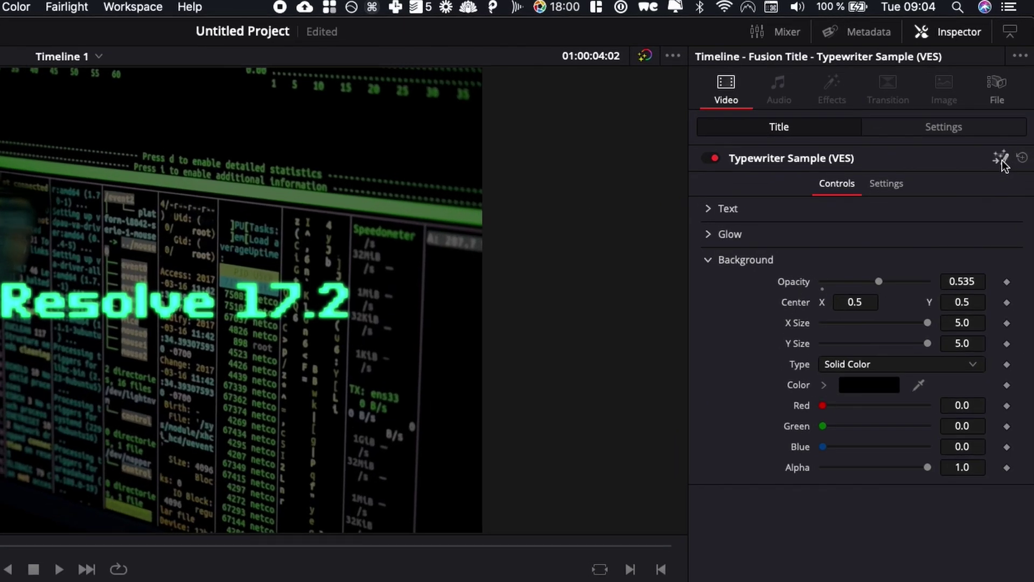
# Open the title in Fusion and expand the TypeWriter10VES group to show its Glow1, TEXTPOS, Background1 and Merge1 nodes.
pyautogui.click(1002, 159)
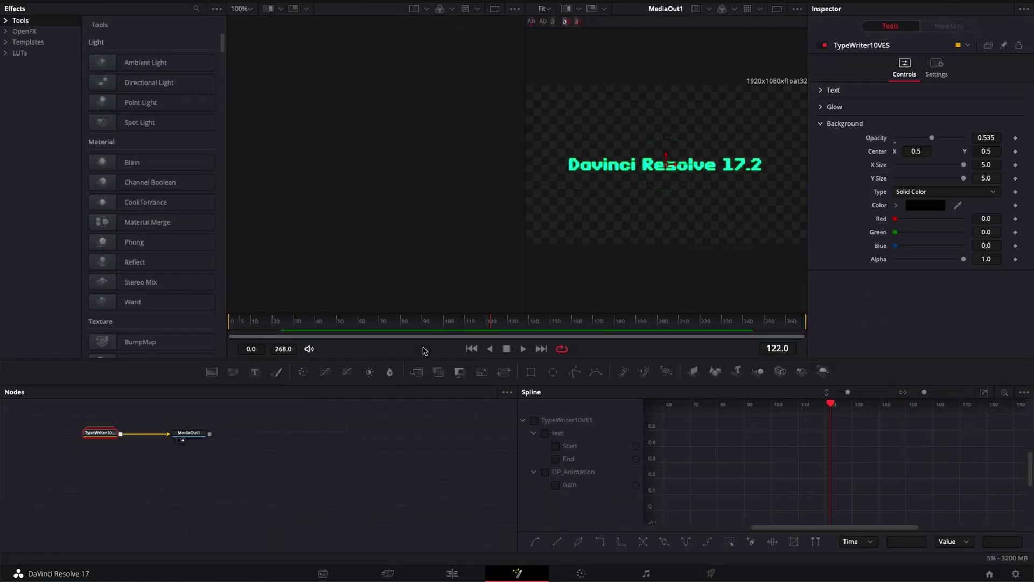
pyautogui.doubleClick(99, 434)
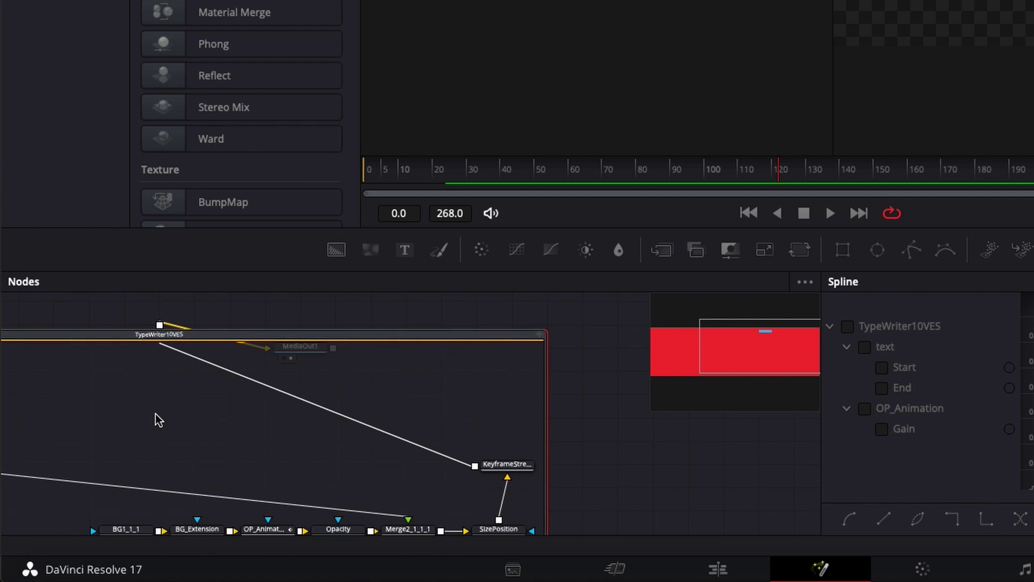
pyautogui.hscroll(-5, 158, 420)
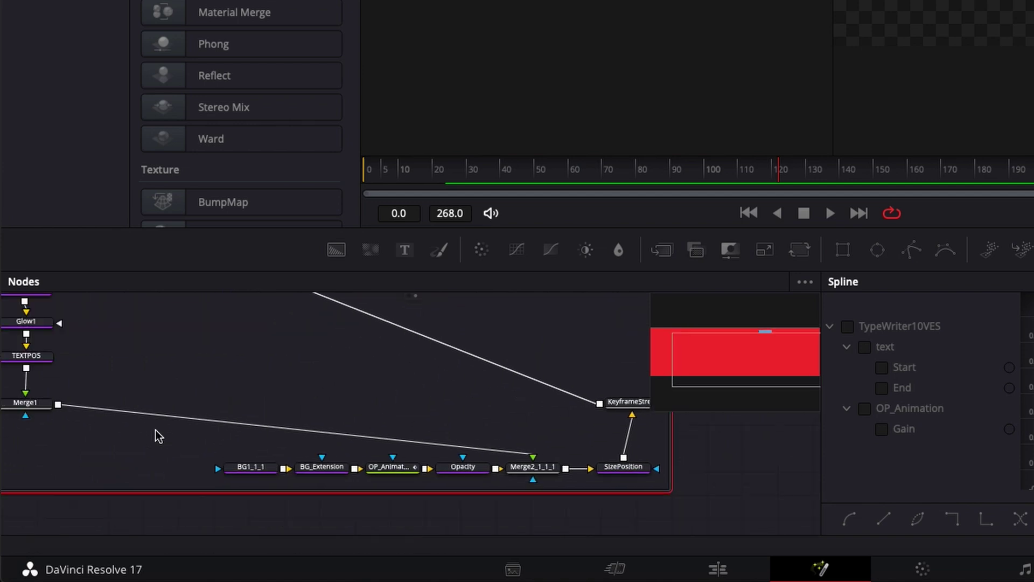
pyautogui.hscroll(-5, 157, 431)
pyautogui.hscroll(-3, 329, 521)
pyautogui.scroll(-1, 328, 527)
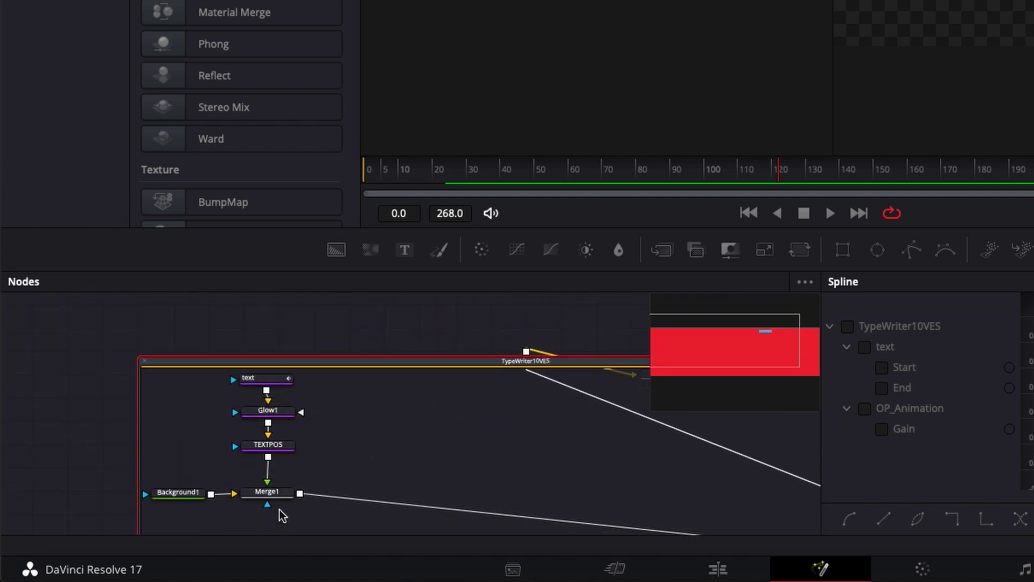
pyautogui.hscroll(3, 281, 516)
pyautogui.hscroll(3, 278, 513)
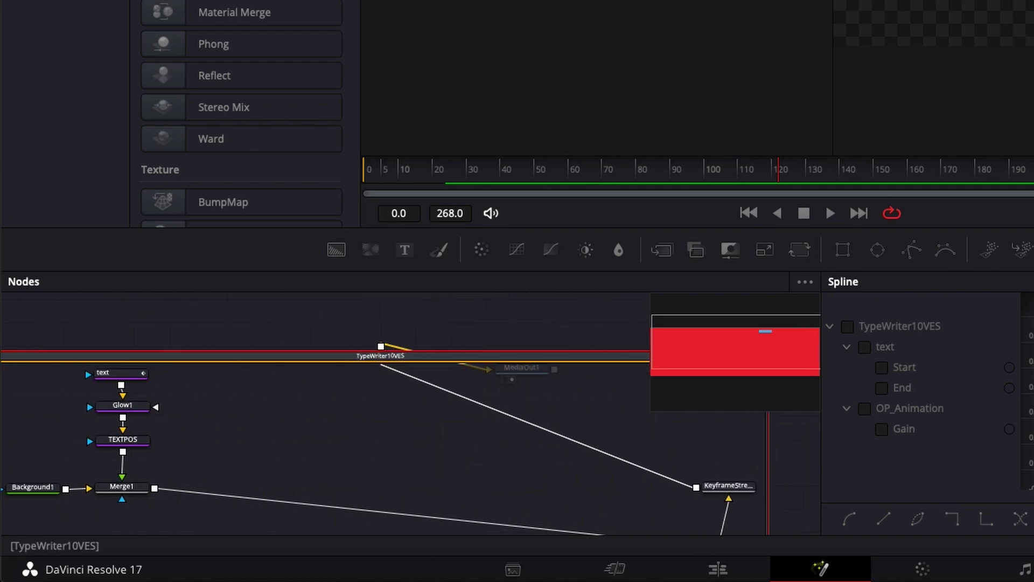